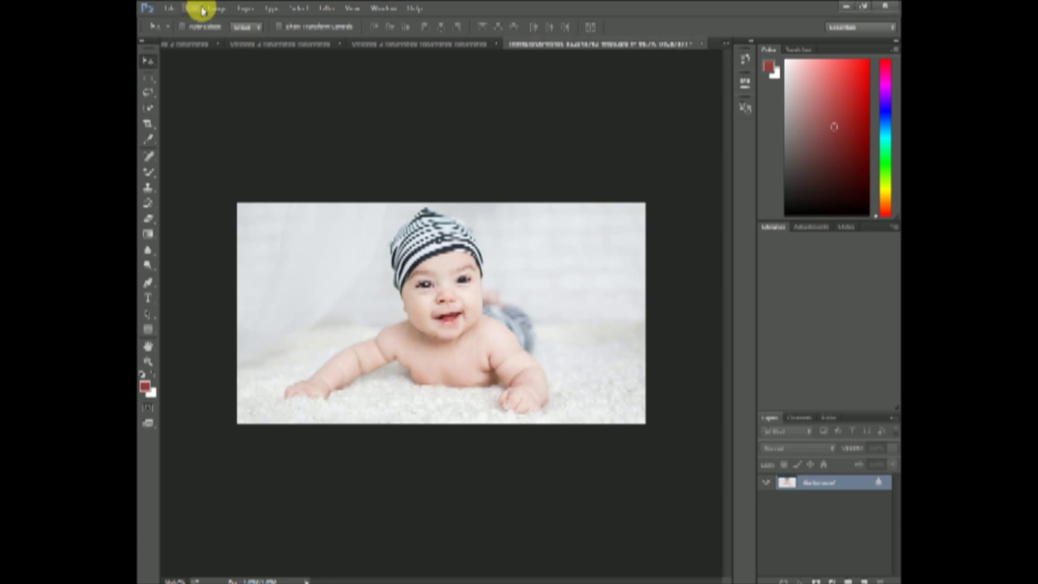
Step: Start Image > Calculations with Source 1 channel Blue and Source 2 channel Green
{"action": "left_click", "coordinate": [213, 9]}
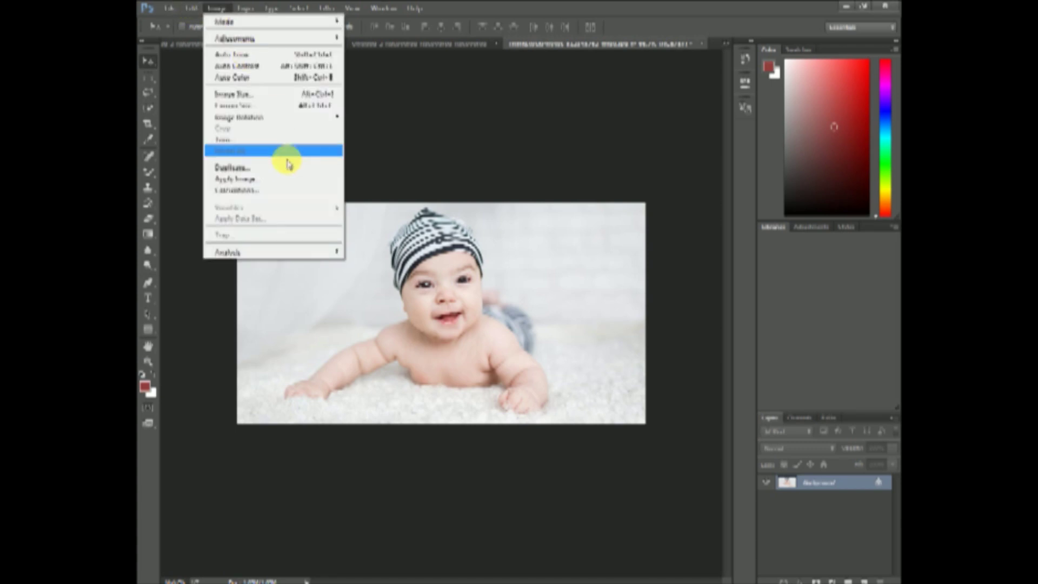
{"action": "left_click", "coordinate": [295, 189]}
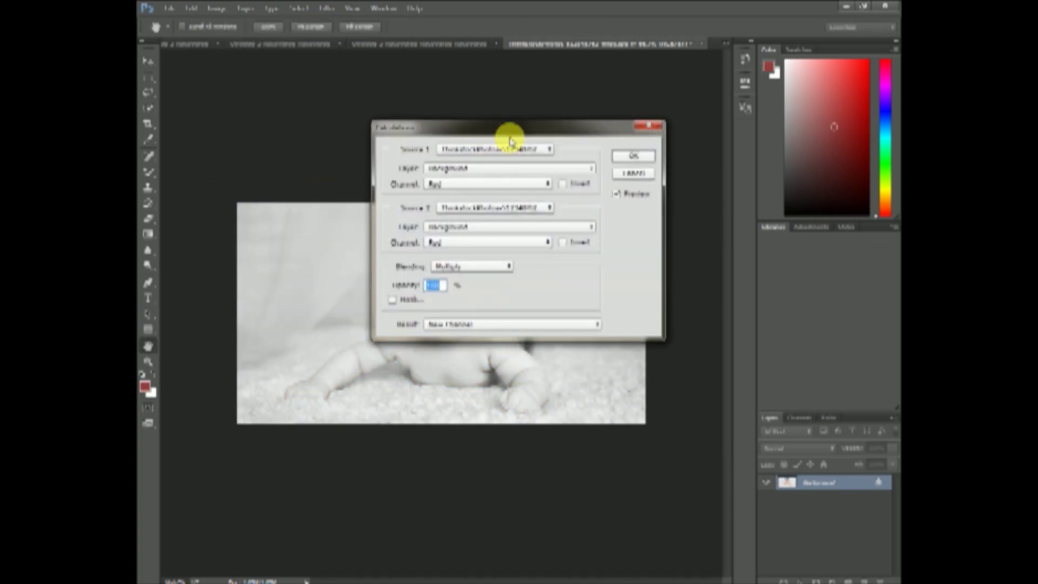
{"action": "left_click_drag", "start_coordinate": [513, 127], "coordinate": [674, 92]}
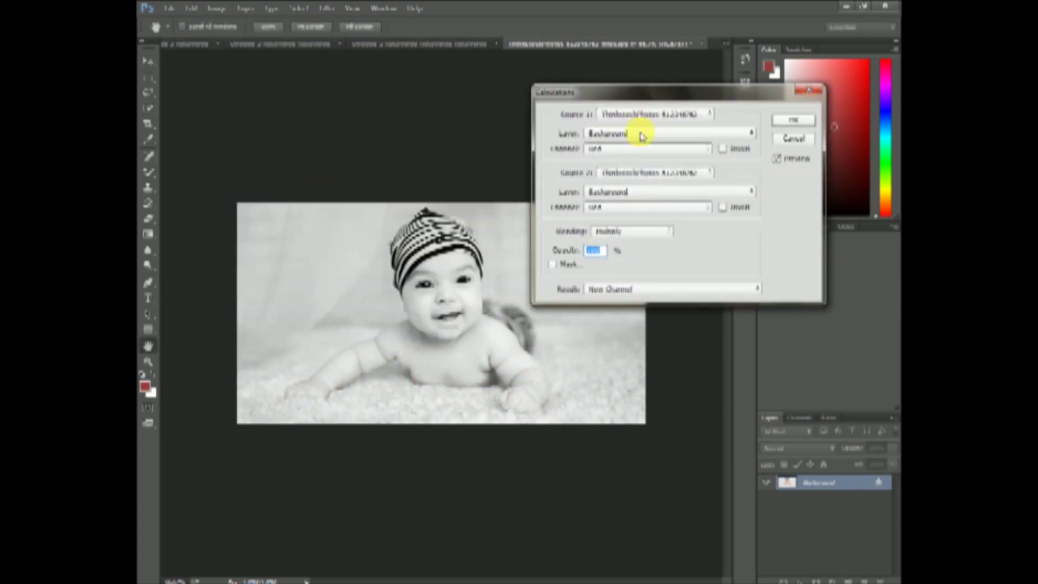
{"action": "left_click", "coordinate": [627, 150]}
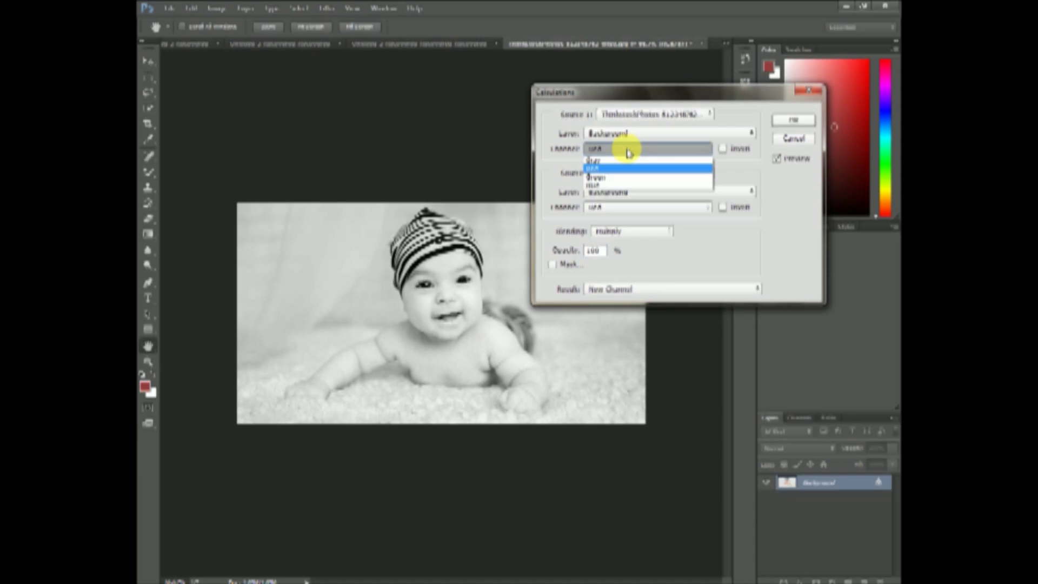
{"action": "left_click", "coordinate": [611, 187]}
{"action": "left_click", "coordinate": [617, 207]}
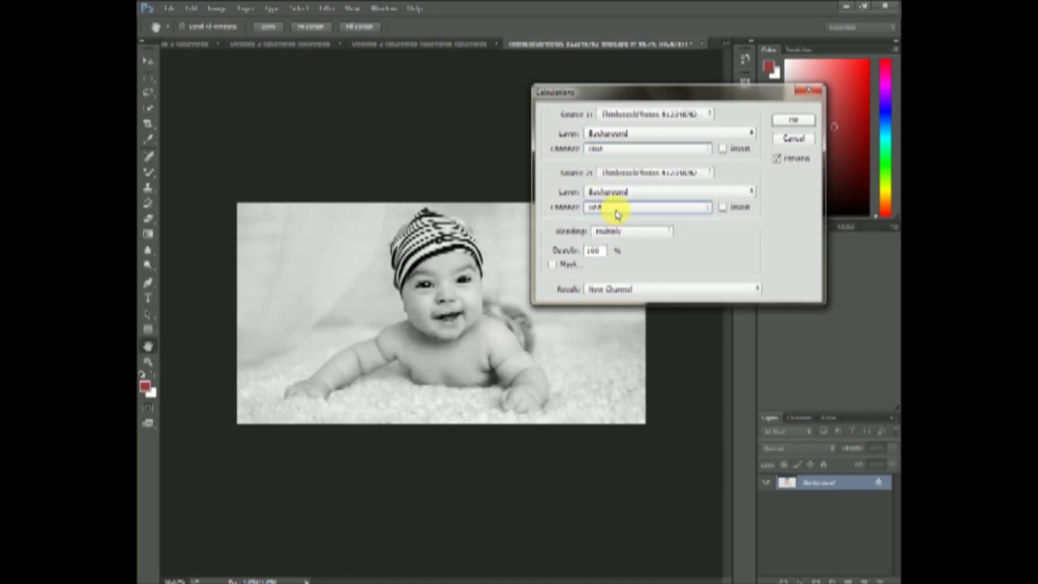
{"action": "left_click", "coordinate": [618, 208]}
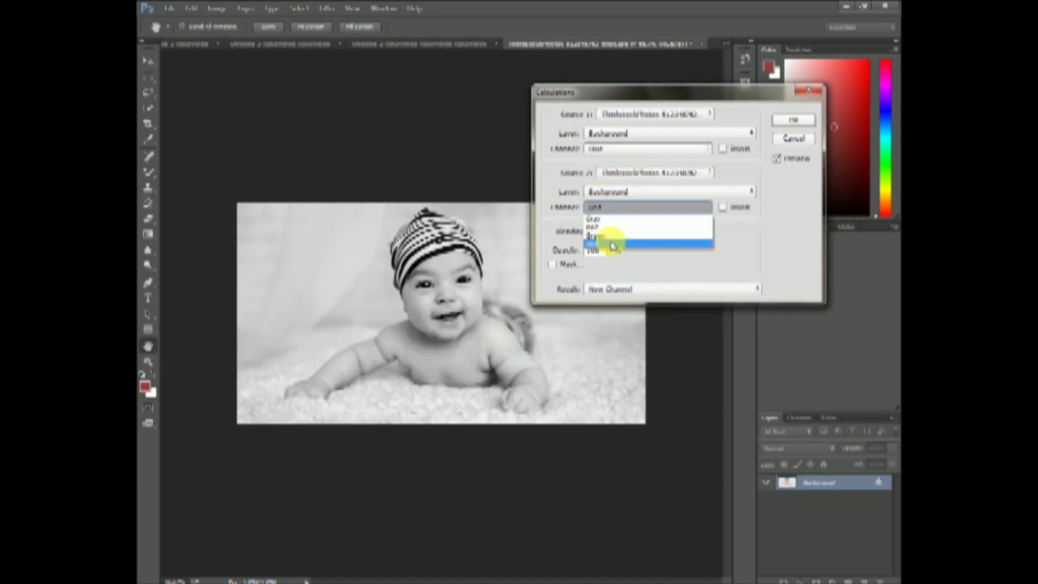
{"action": "left_click", "coordinate": [613, 237]}
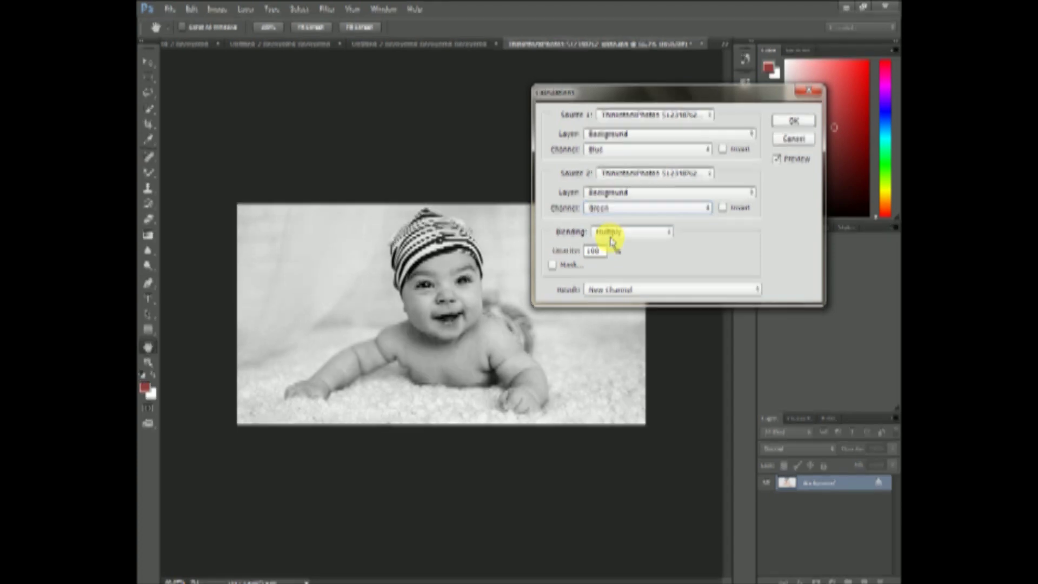
Step: Keep Background as both source layers and apply the Multiply blend into a new channel
{"action": "left_click", "coordinate": [615, 135]}
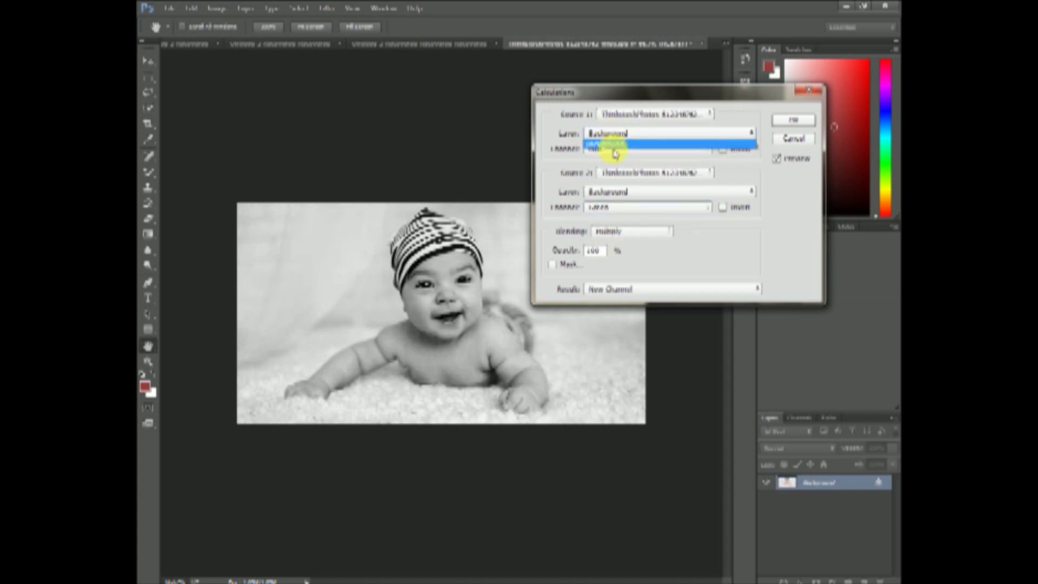
{"action": "left_click", "coordinate": [622, 193]}
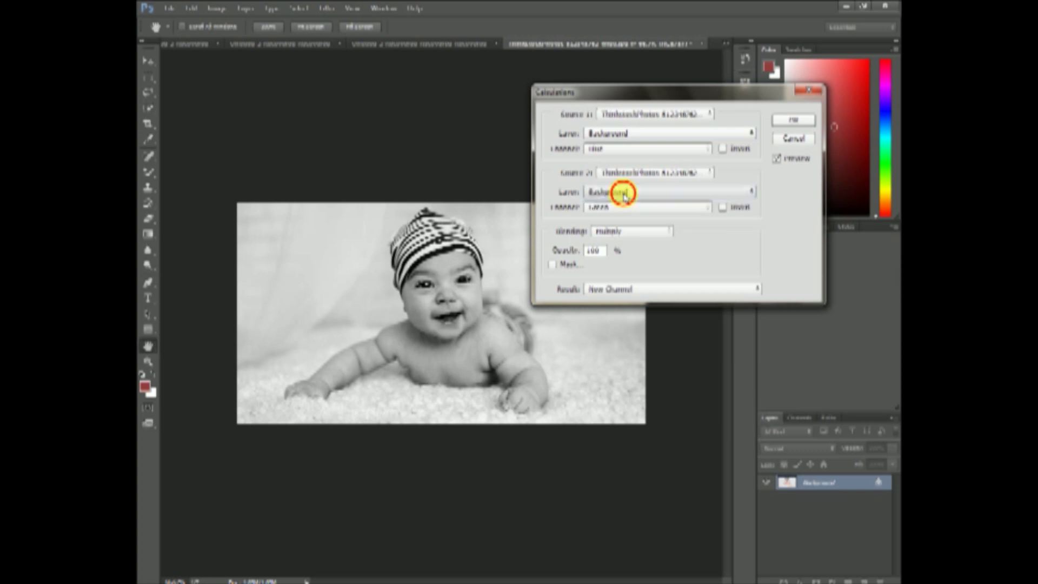
{"action": "left_click", "coordinate": [625, 193]}
{"action": "left_click", "coordinate": [622, 202]}
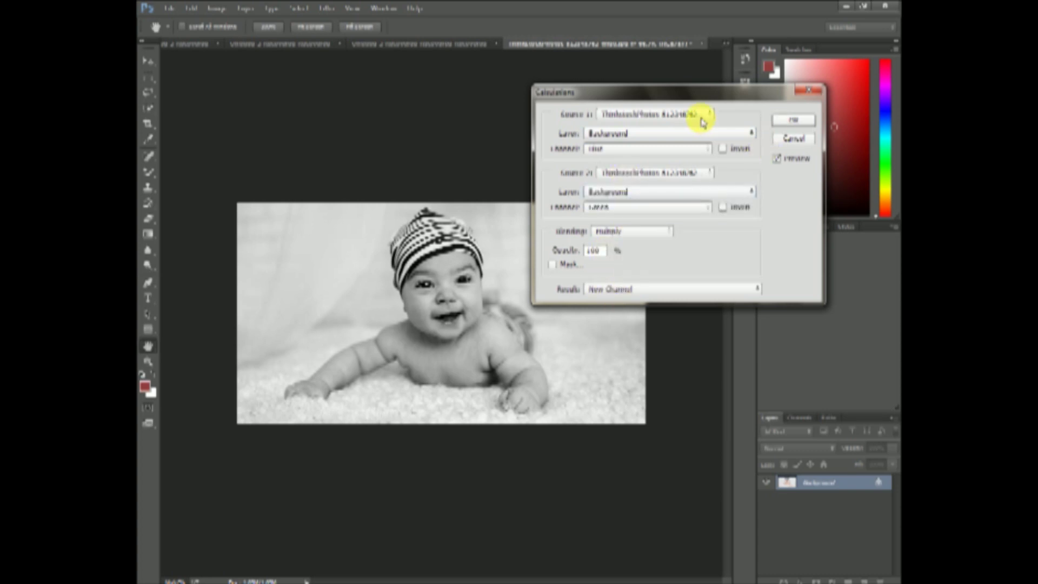
{"action": "left_click", "coordinate": [703, 115]}
{"action": "left_click", "coordinate": [793, 119]}
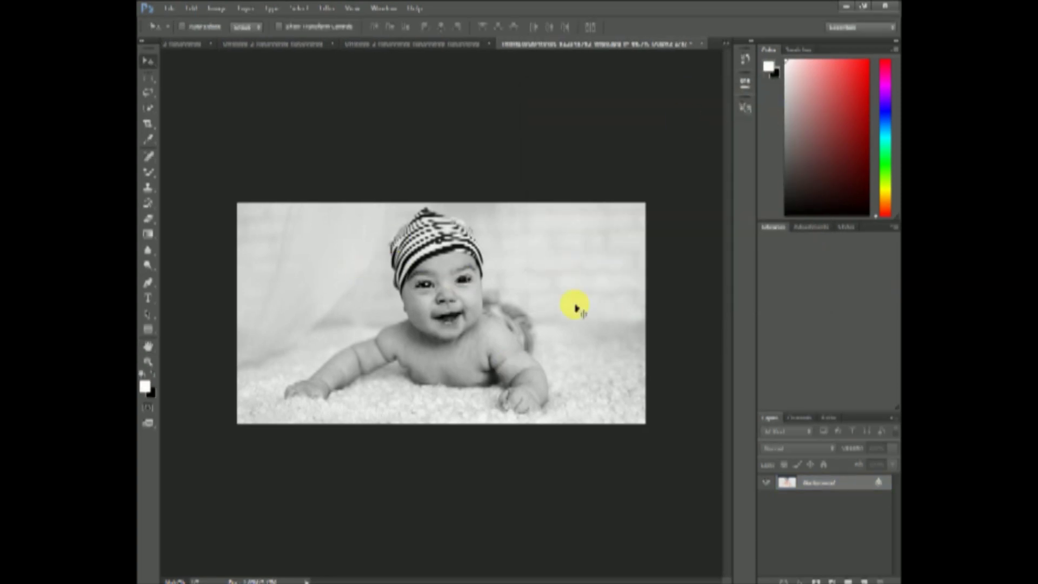
Step: Duplicate the Background layer into a Background copy, then select the original Background layer
{"action": "left_click_drag", "start_coordinate": [817, 482], "coordinate": [850, 569]}
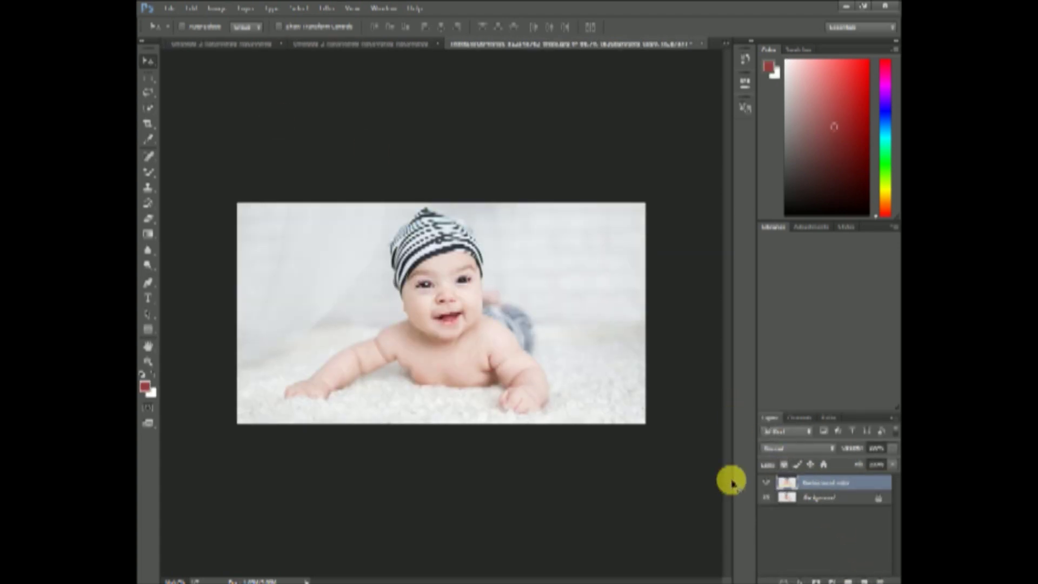
{"action": "left_click", "coordinate": [798, 497]}
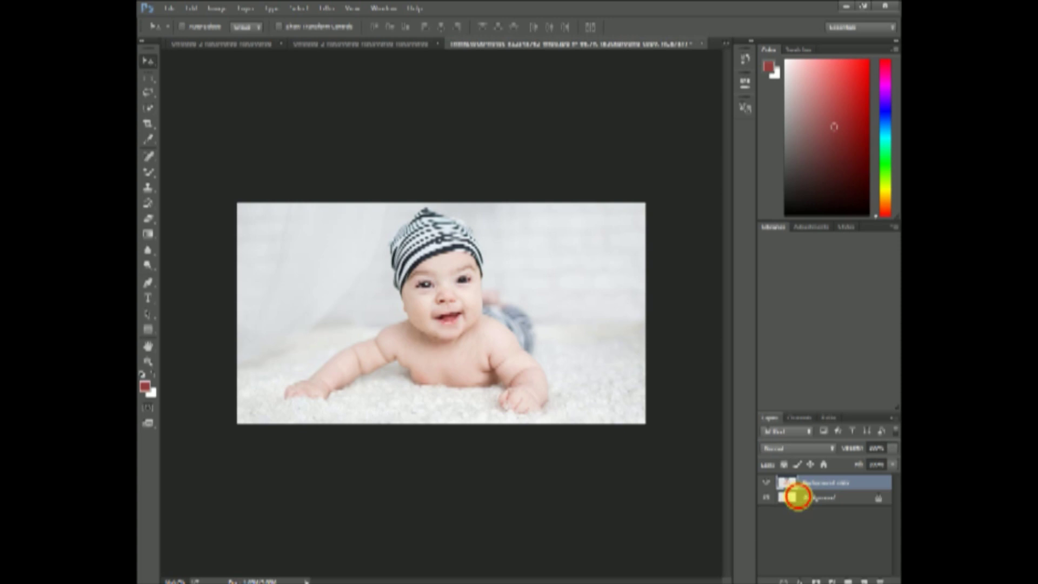
{"action": "double_click", "coordinate": [797, 497]}
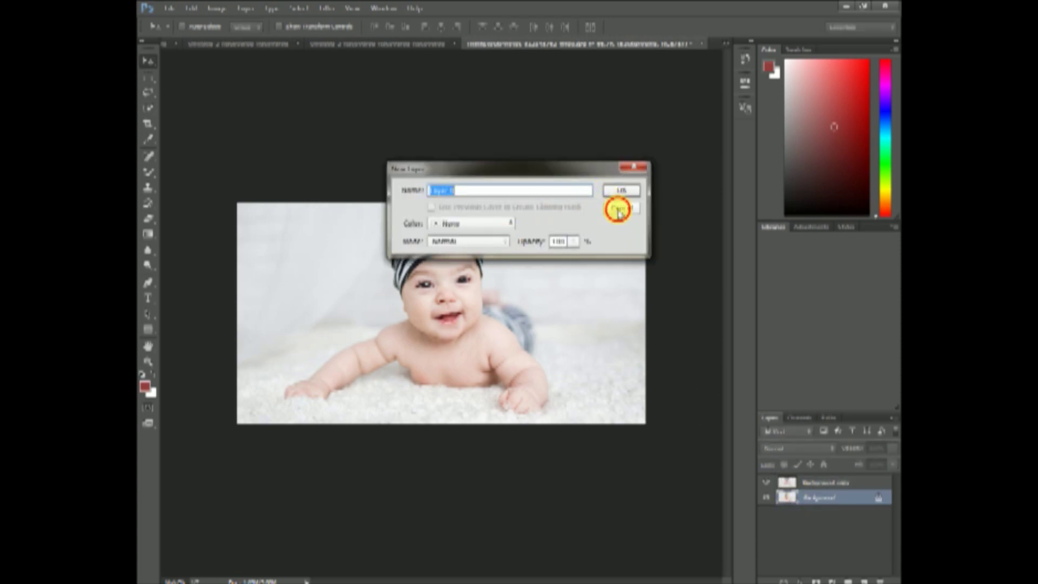
{"action": "left_click", "coordinate": [620, 191]}
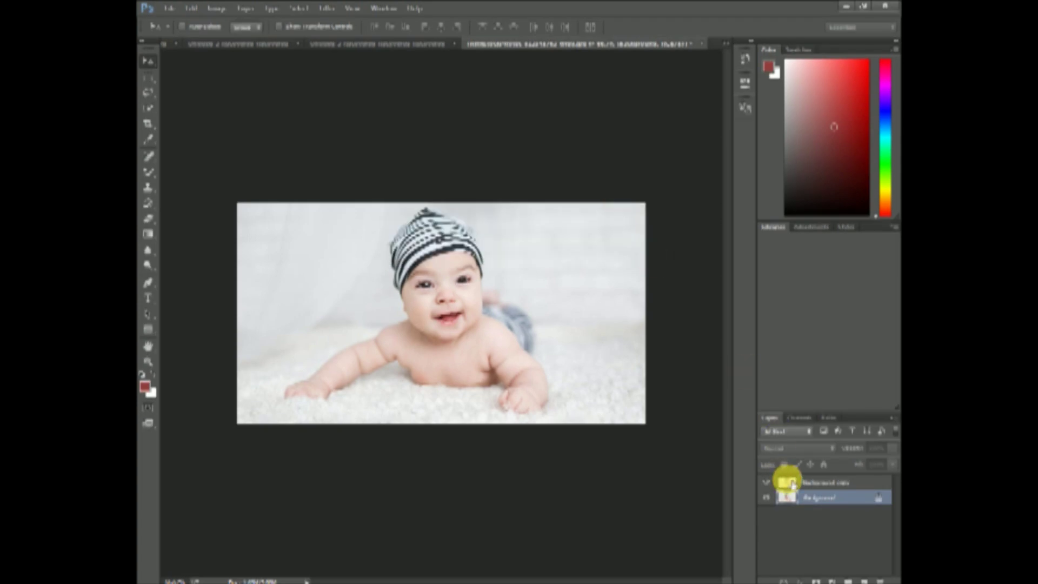
Step: Cancel the copy's Layer Style, then leave only Background copy visible with Background hidden
{"action": "double_click", "coordinate": [768, 481]}
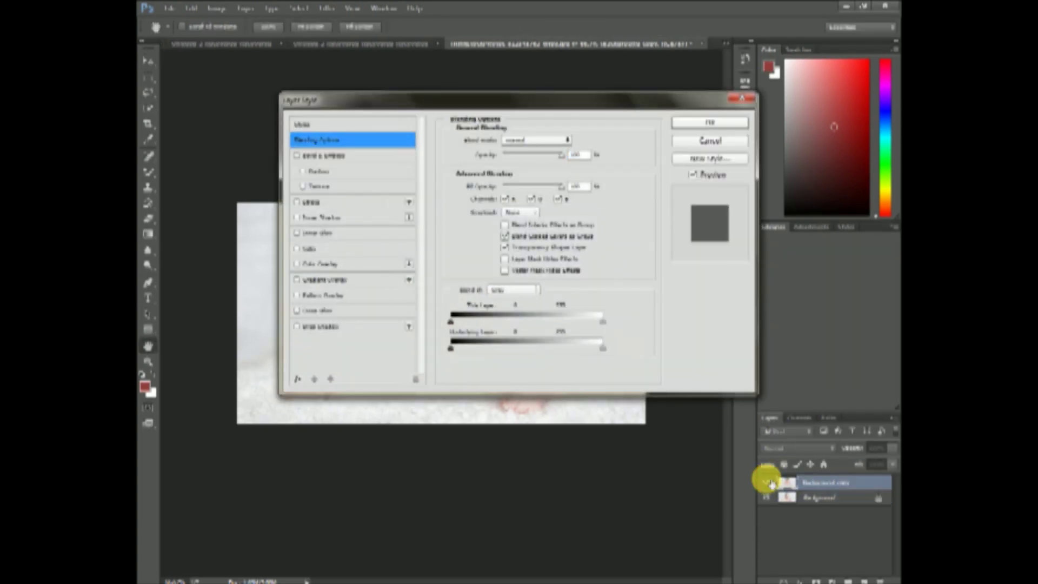
{"action": "left_click", "coordinate": [700, 143]}
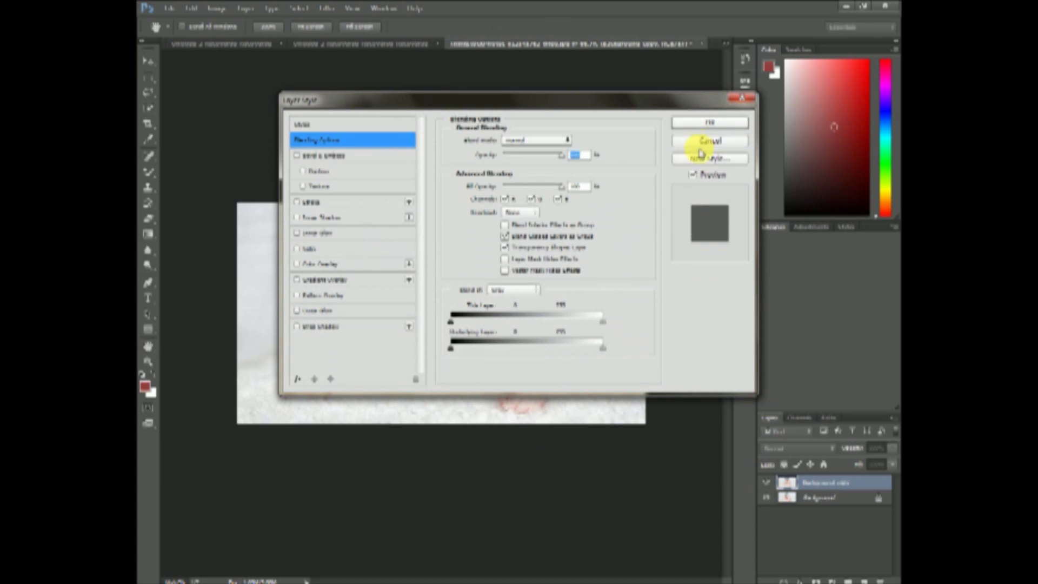
{"action": "left_click", "coordinate": [767, 497]}
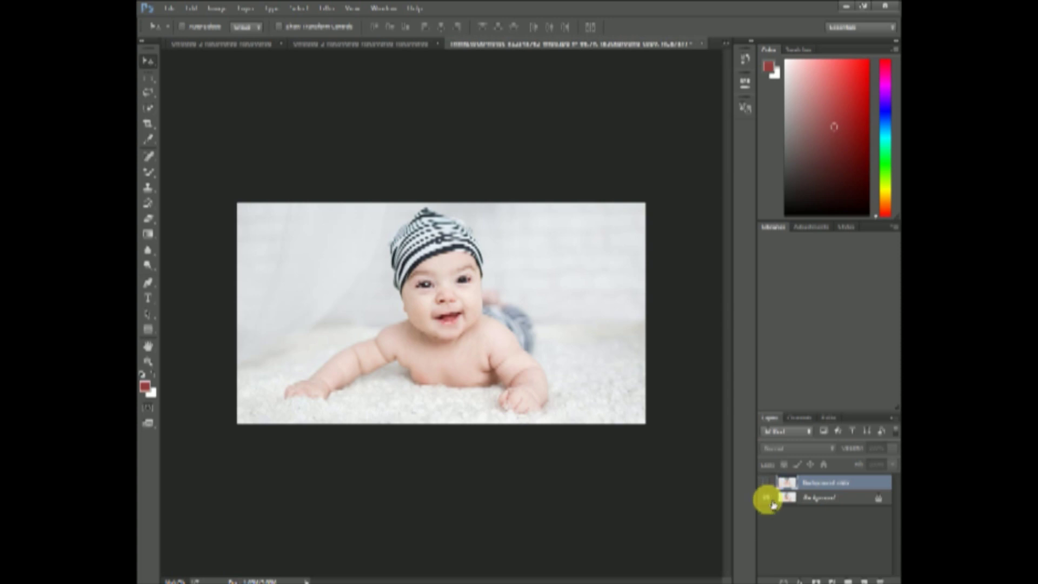
{"action": "left_click", "coordinate": [766, 496]}
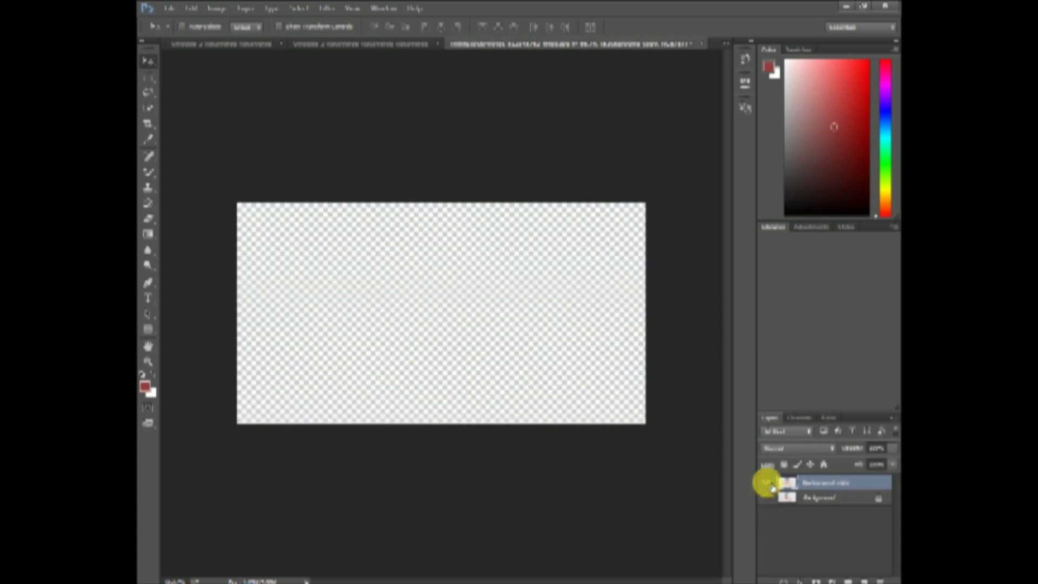
{"action": "left_click", "coordinate": [765, 482]}
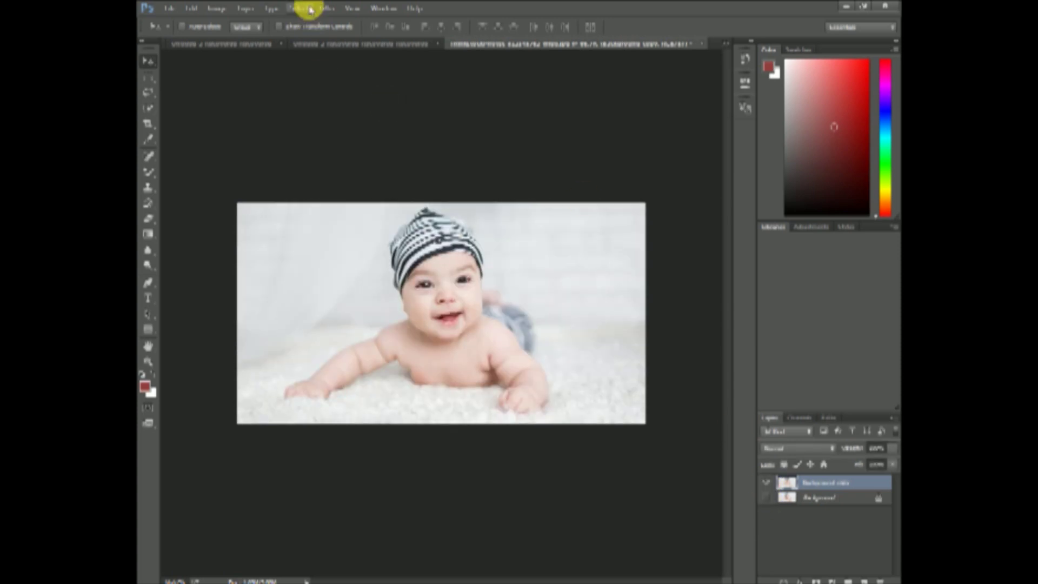
{"action": "left_click", "coordinate": [336, 7]}
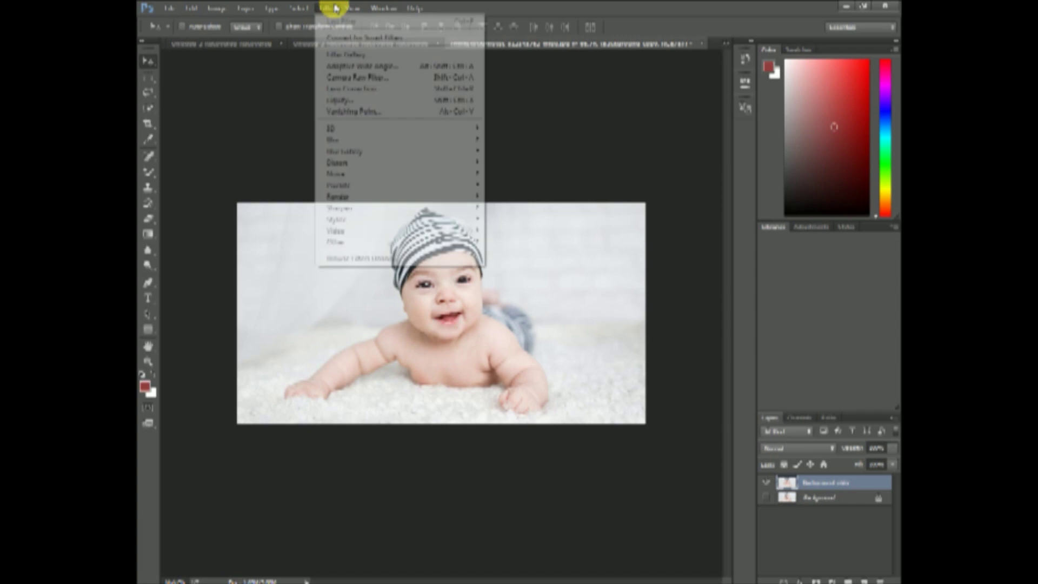
Step: Launch Camera Raw Filter on the copy layer and cool the white balance strongly toward blue
{"action": "left_click", "coordinate": [358, 79]}
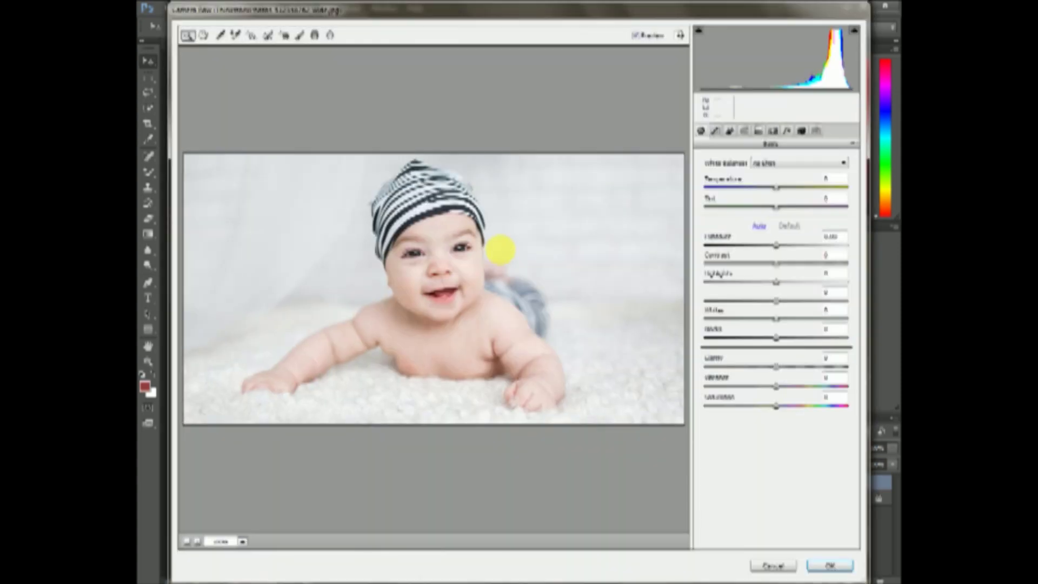
{"action": "mouse_move", "coordinate": [776, 187]}
{"action": "left_mouse_down"}
{"action": "mouse_move", "coordinate": [724, 187]}
{"action": "mouse_move", "coordinate": [736, 208]}
{"action": "mouse_move", "coordinate": [720, 216]}
{"action": "left_mouse_up"}
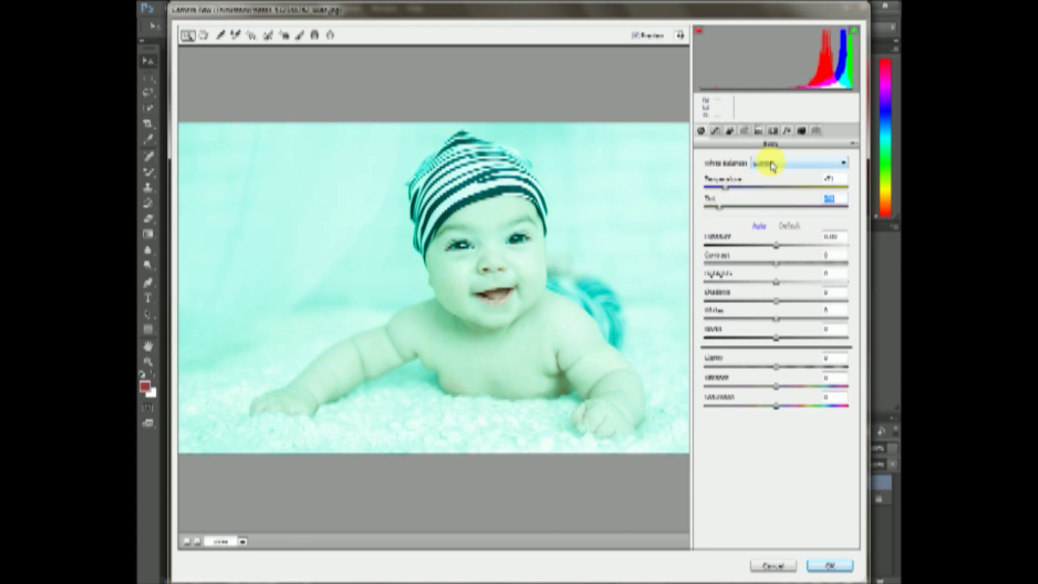
{"action": "left_click", "coordinate": [759, 133]}
{"action": "left_click", "coordinate": [772, 133]}
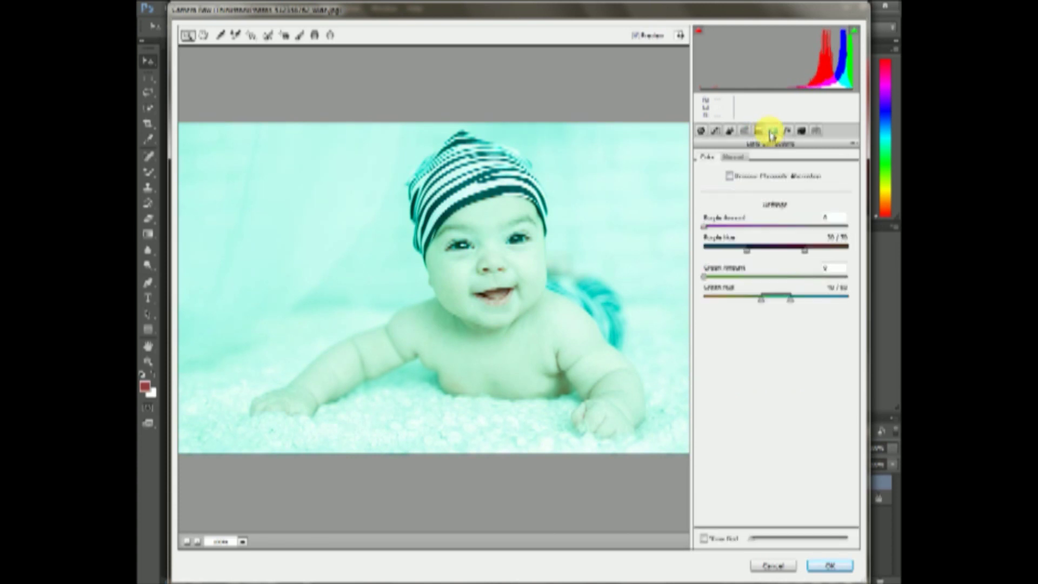
Step: Cycle through the Camera Raw panels, ending on the HSL/Grayscale tab
{"action": "left_click", "coordinate": [743, 132]}
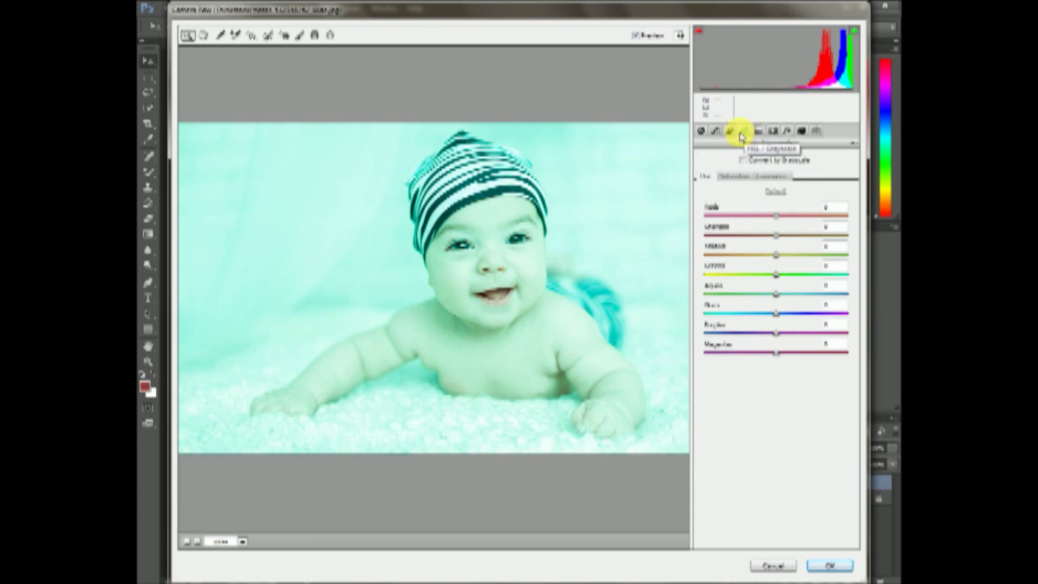
{"action": "left_click", "coordinate": [729, 133]}
{"action": "left_click", "coordinate": [792, 133]}
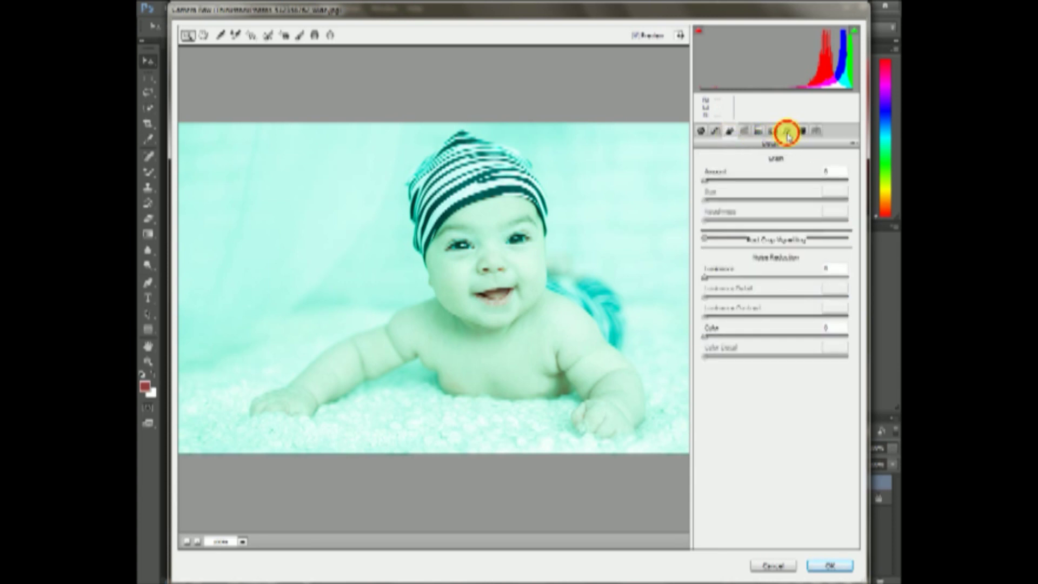
{"action": "left_click", "coordinate": [799, 133]}
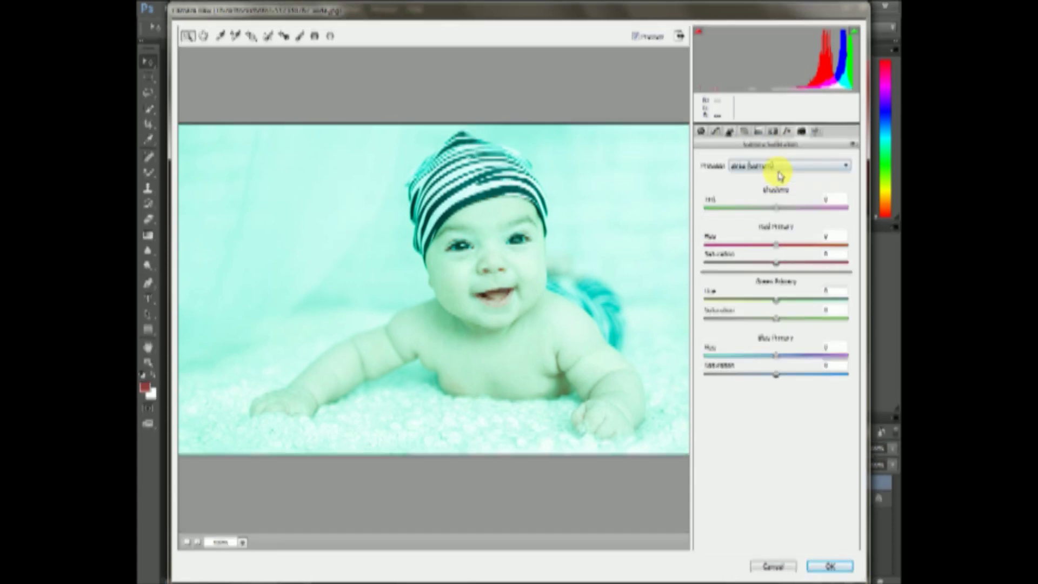
{"action": "left_click", "coordinate": [816, 135]}
{"action": "left_click", "coordinate": [701, 131]}
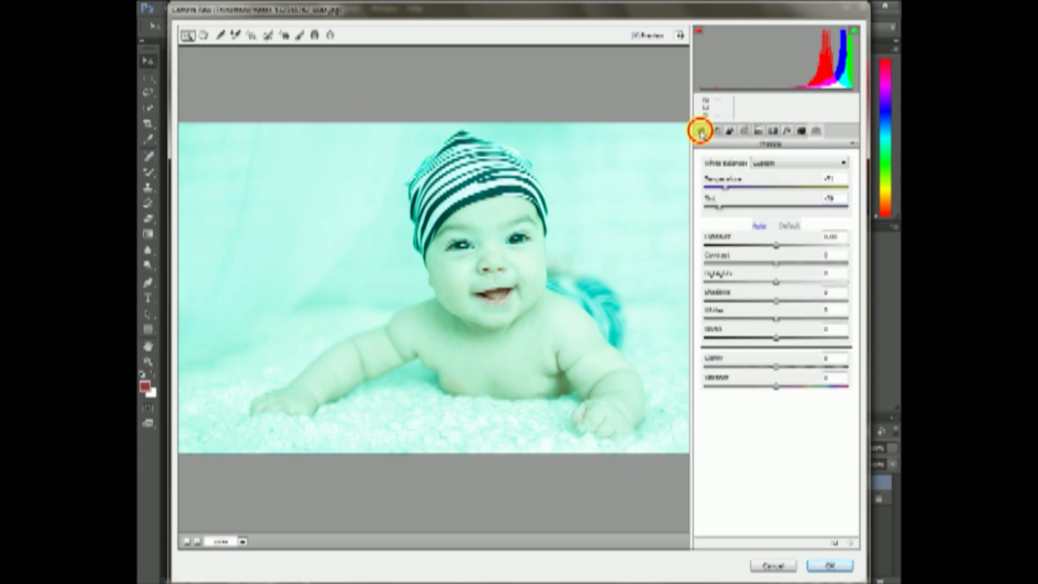
{"action": "left_click", "coordinate": [716, 132]}
{"action": "left_click", "coordinate": [744, 132]}
Step: Convert to grayscale, lower Reds and Purples, raise Oranges and Aquas, then readjust Temperature and Tint
{"action": "left_click", "coordinate": [767, 161]}
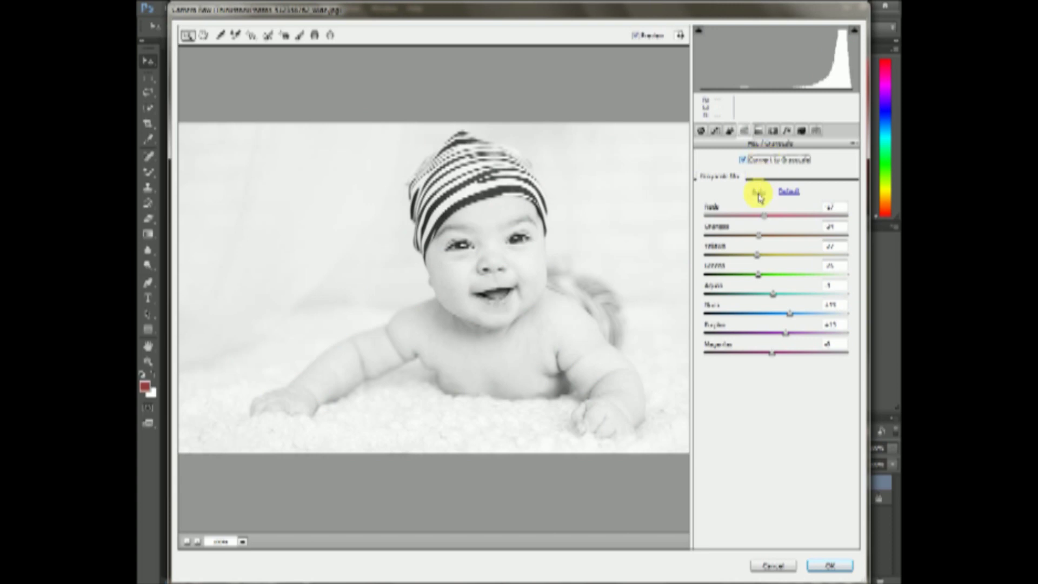
{"action": "mouse_move", "coordinate": [740, 218]}
{"action": "left_mouse_down"}
{"action": "mouse_move", "coordinate": [727, 215]}
{"action": "mouse_move", "coordinate": [778, 234]}
{"action": "mouse_move", "coordinate": [787, 259]}
{"action": "mouse_move", "coordinate": [801, 255]}
{"action": "mouse_move", "coordinate": [804, 293]}
{"action": "left_mouse_up"}
{"action": "left_click_drag", "start_coordinate": [785, 332], "coordinate": [755, 332]}
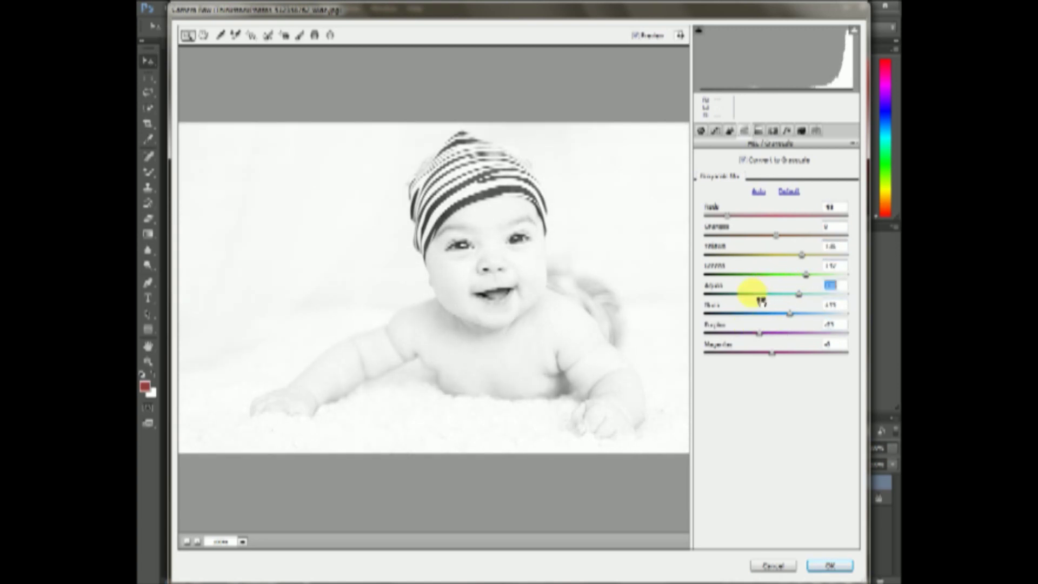
{"action": "left_click", "coordinate": [710, 294]}
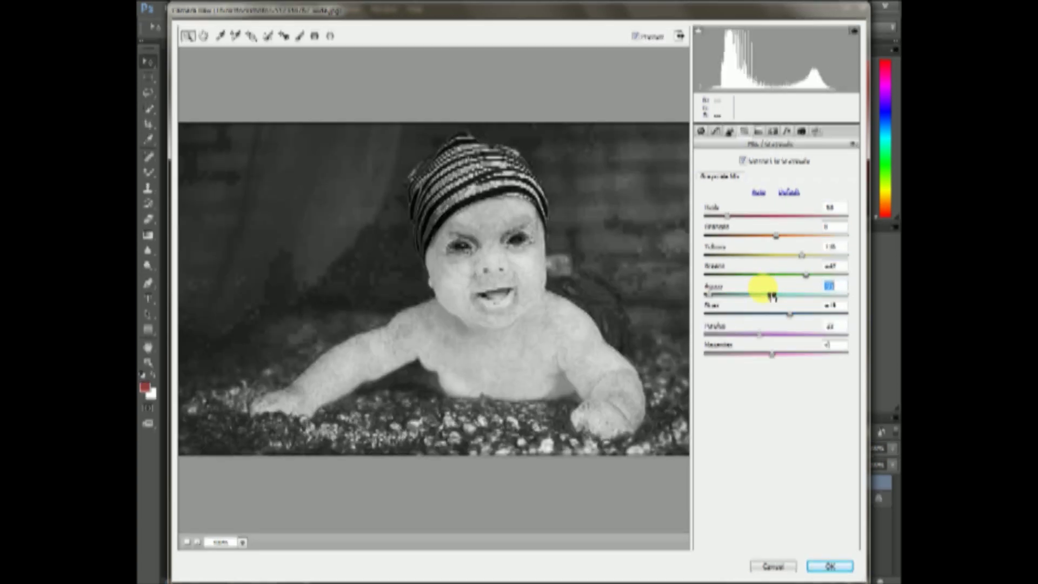
{"action": "left_click_drag", "start_coordinate": [758, 293], "coordinate": [747, 294]}
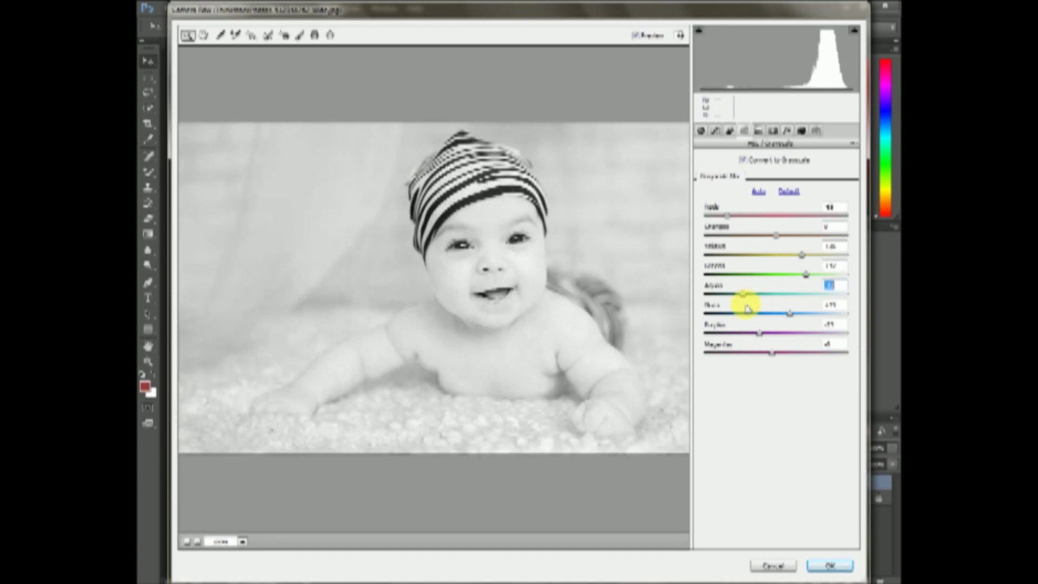
{"action": "left_click_drag", "start_coordinate": [760, 333], "coordinate": [741, 333]}
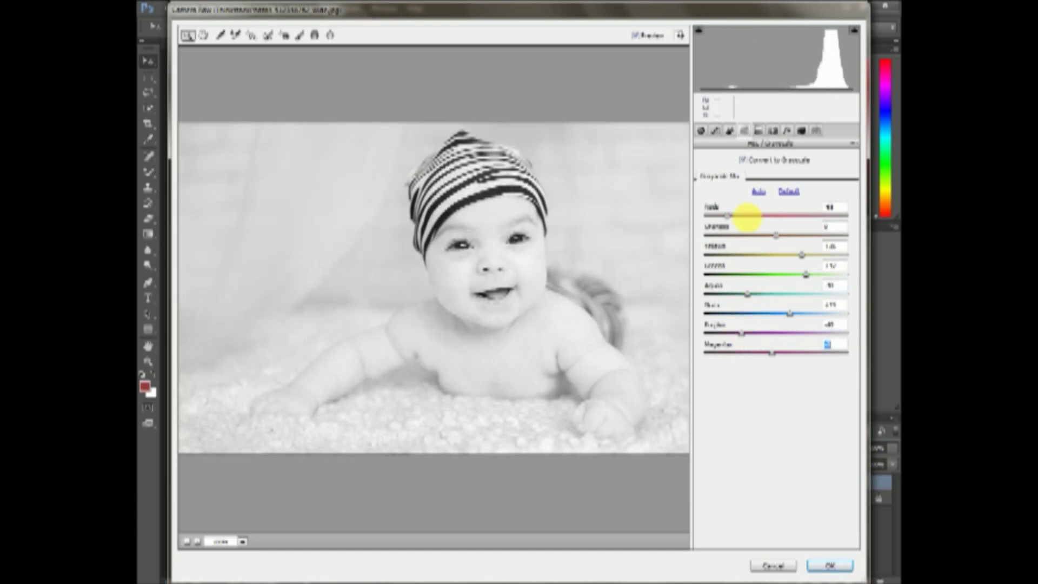
{"action": "left_click", "coordinate": [702, 131]}
{"action": "mouse_move", "coordinate": [720, 196]}
{"action": "left_mouse_down"}
{"action": "mouse_move", "coordinate": [719, 206]}
{"action": "mouse_move", "coordinate": [774, 206]}
{"action": "left_mouse_up"}
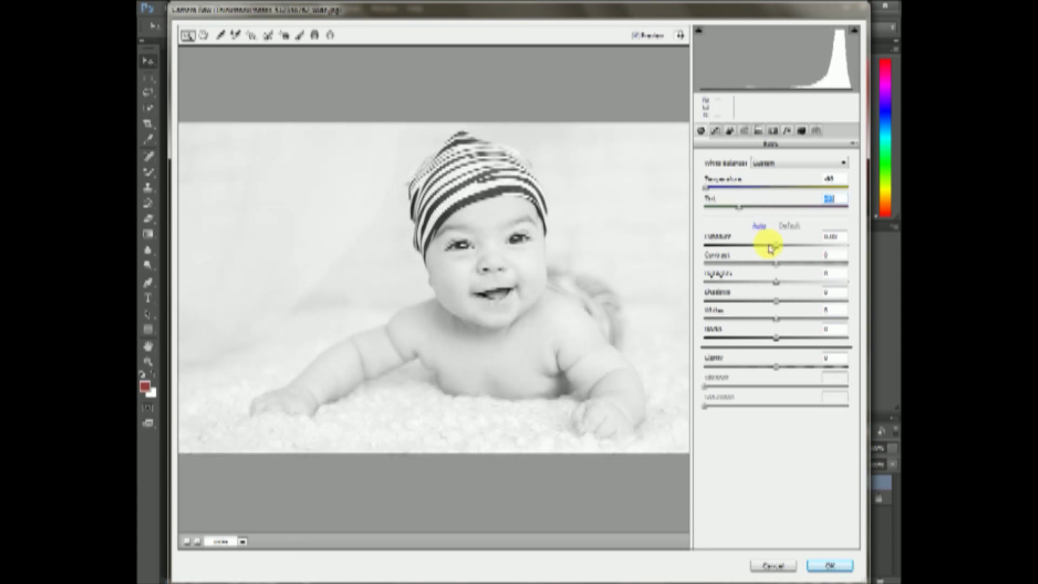
Step: Raise the Exposure slider over several drags and lift the Highlights for a high-key look
{"action": "left_click_drag", "start_coordinate": [776, 245], "coordinate": [734, 253]}
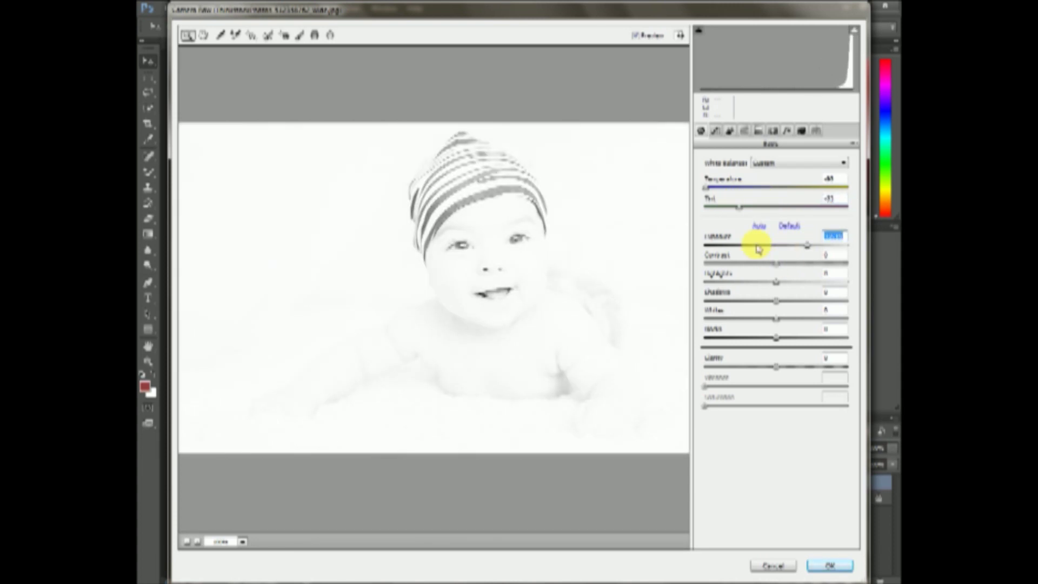
{"action": "left_click_drag", "start_coordinate": [734, 253], "coordinate": [828, 276]}
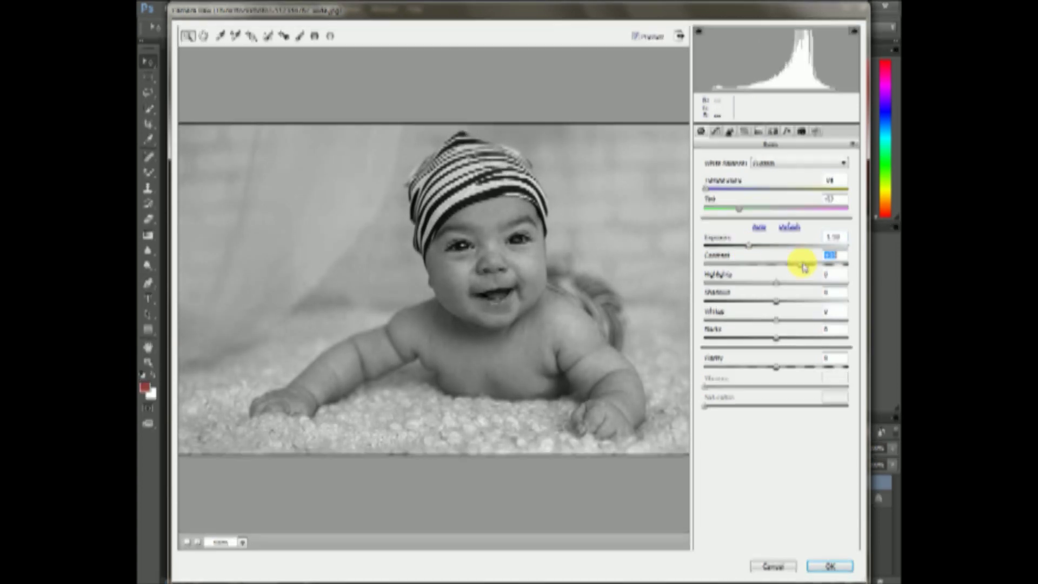
{"action": "left_click_drag", "start_coordinate": [748, 246], "coordinate": [764, 258]}
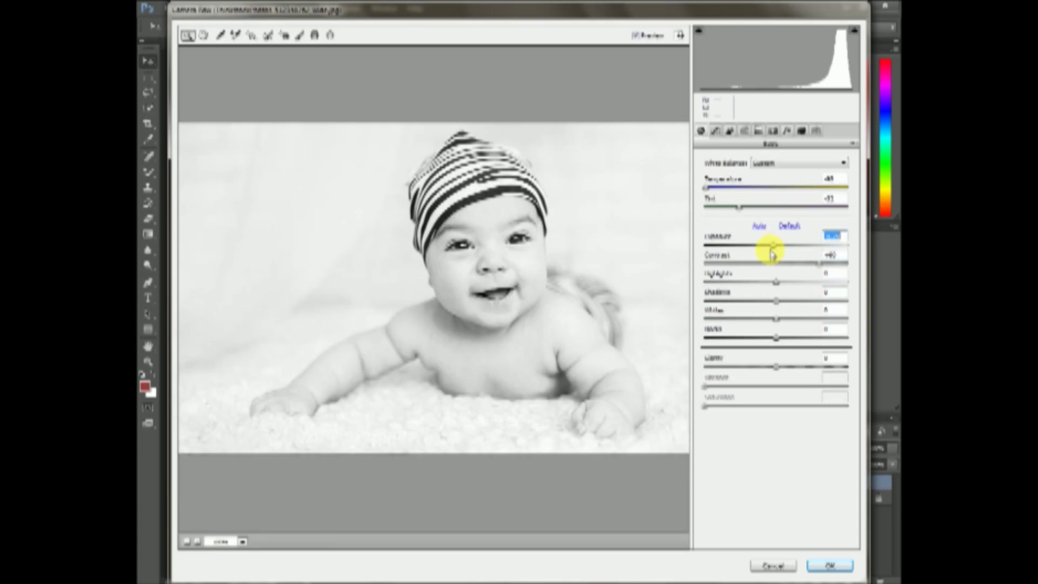
{"action": "mouse_move", "coordinate": [776, 282]}
{"action": "left_mouse_down"}
{"action": "mouse_move", "coordinate": [815, 281]}
{"action": "mouse_move", "coordinate": [825, 311]}
{"action": "mouse_move", "coordinate": [802, 319]}
{"action": "mouse_move", "coordinate": [797, 338]}
{"action": "left_mouse_up"}
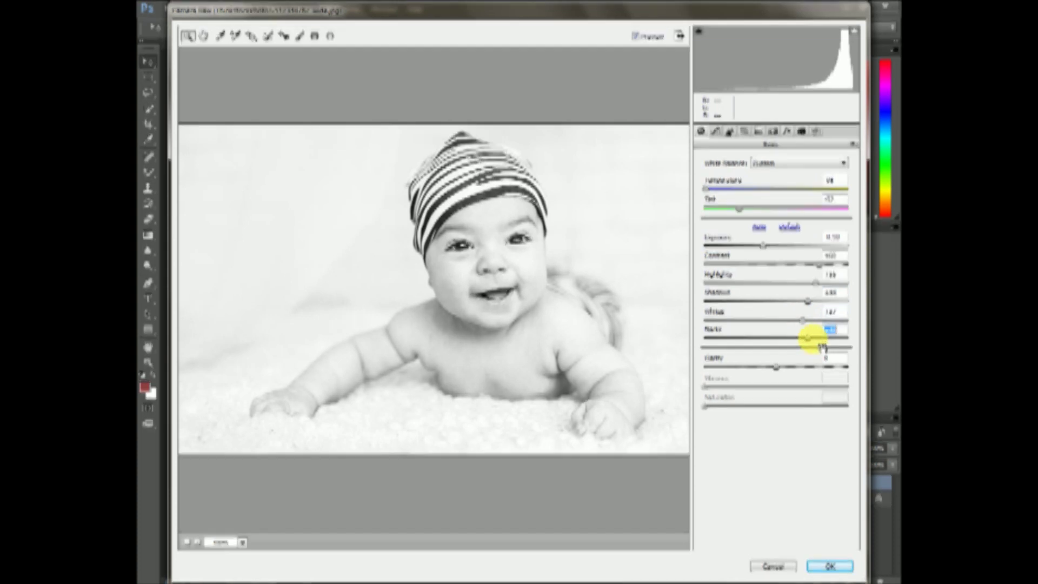
Step: Turn on Remove Chromatic Aberration in the Lens Corrections tab
{"action": "left_click", "coordinate": [764, 162]}
{"action": "left_click", "coordinate": [774, 131]}
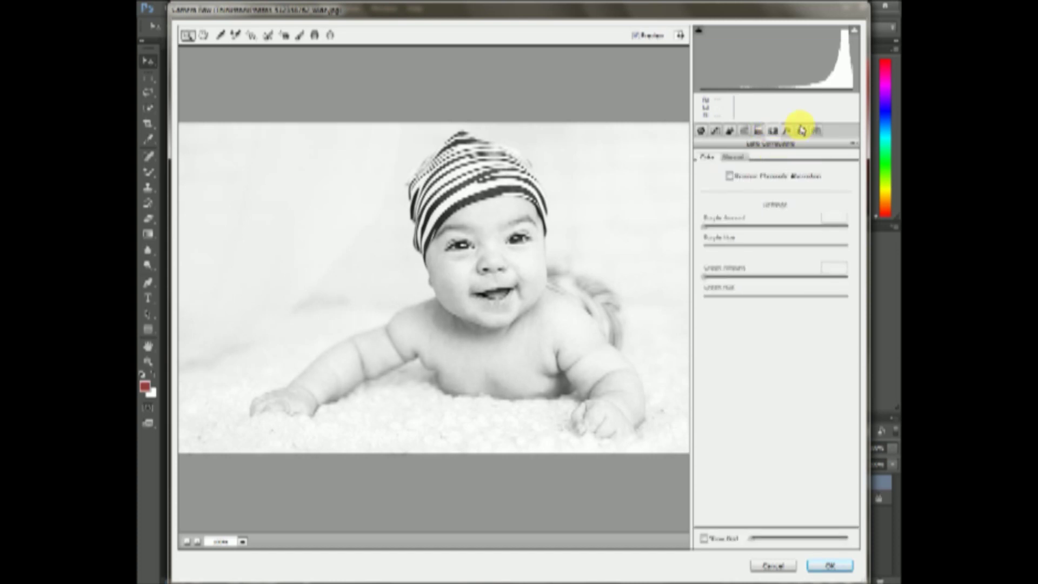
{"action": "left_click", "coordinate": [789, 133]}
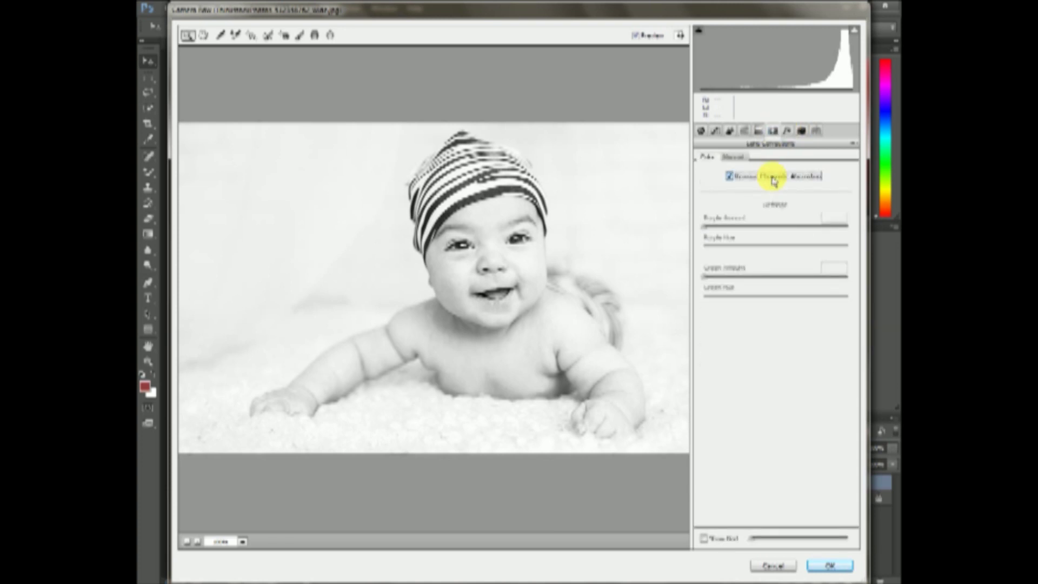
Step: Browse the other Camera Raw tabs, then return to Lens Corrections' Manual sub-tab
{"action": "left_click", "coordinate": [793, 134]}
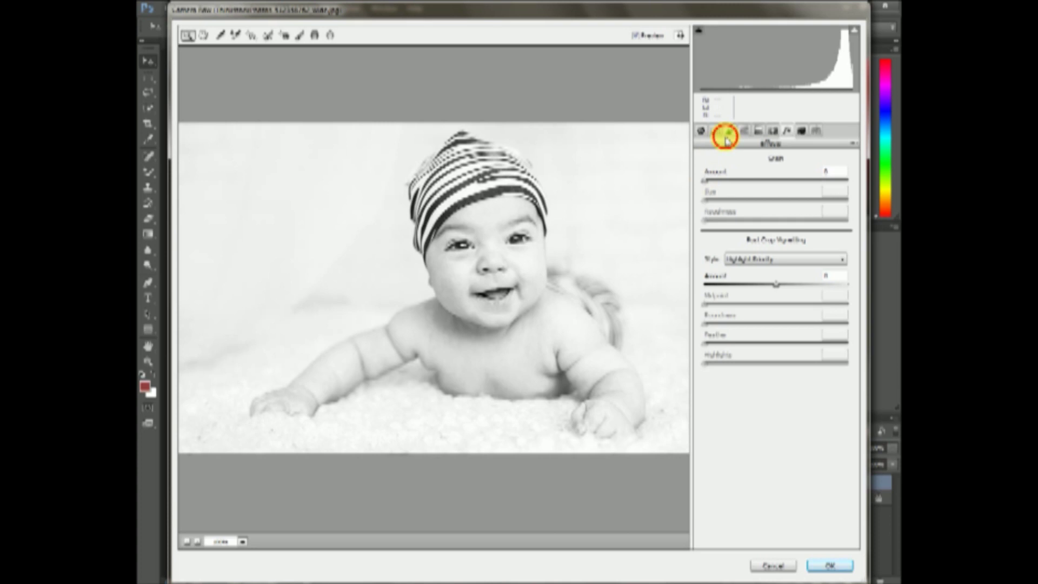
{"action": "left_click", "coordinate": [729, 132]}
{"action": "left_click", "coordinate": [745, 134]}
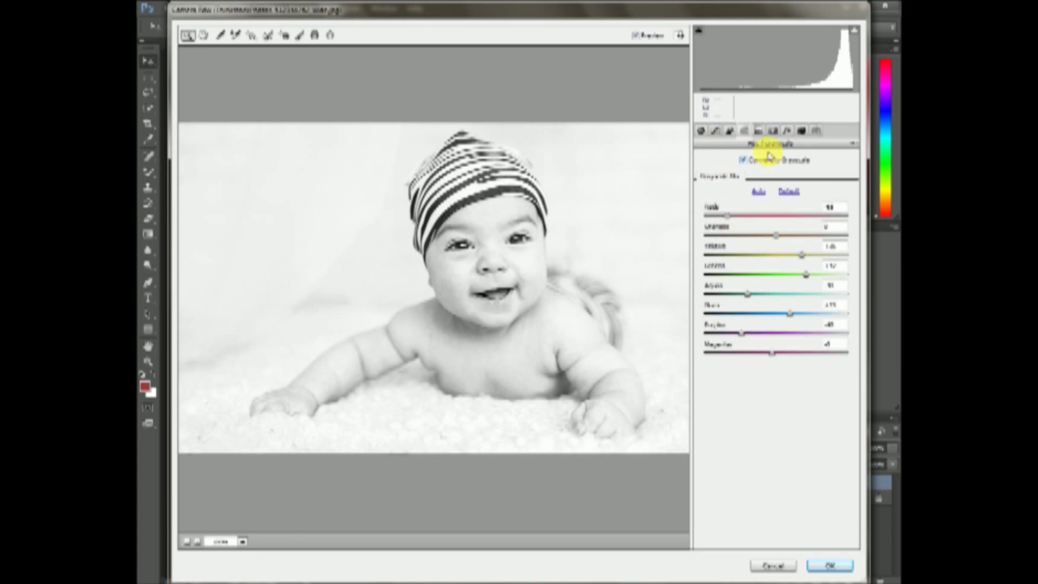
{"action": "left_click", "coordinate": [793, 133]}
{"action": "left_click", "coordinate": [731, 133]}
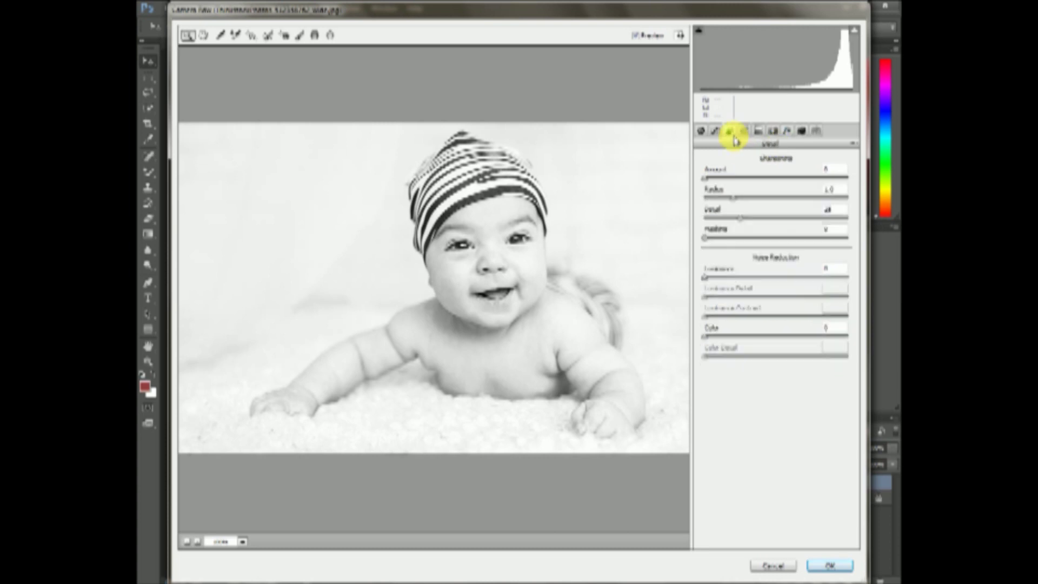
{"action": "left_click", "coordinate": [715, 132]}
{"action": "left_click", "coordinate": [701, 132]}
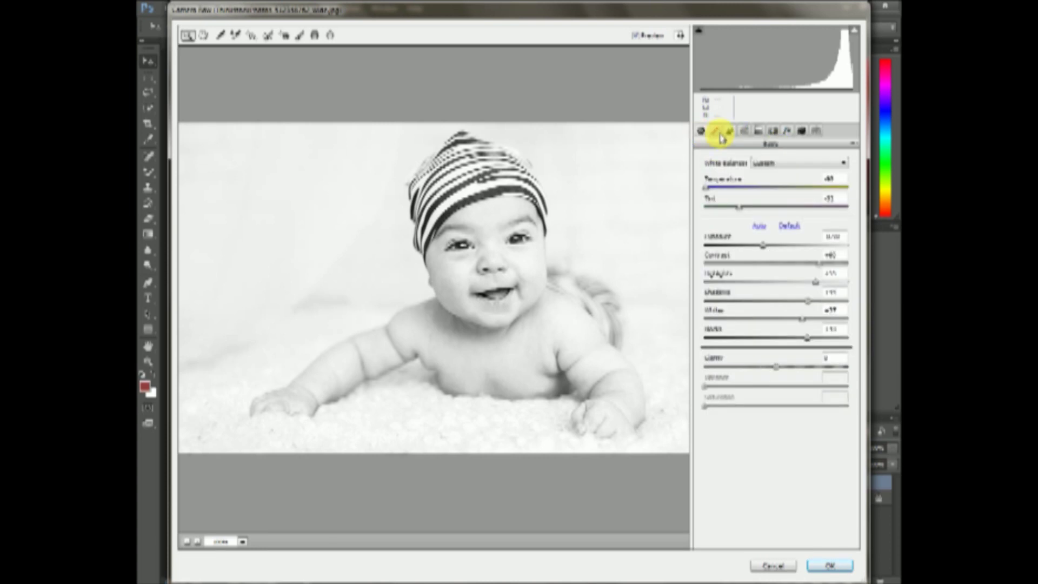
{"action": "left_click", "coordinate": [803, 132]}
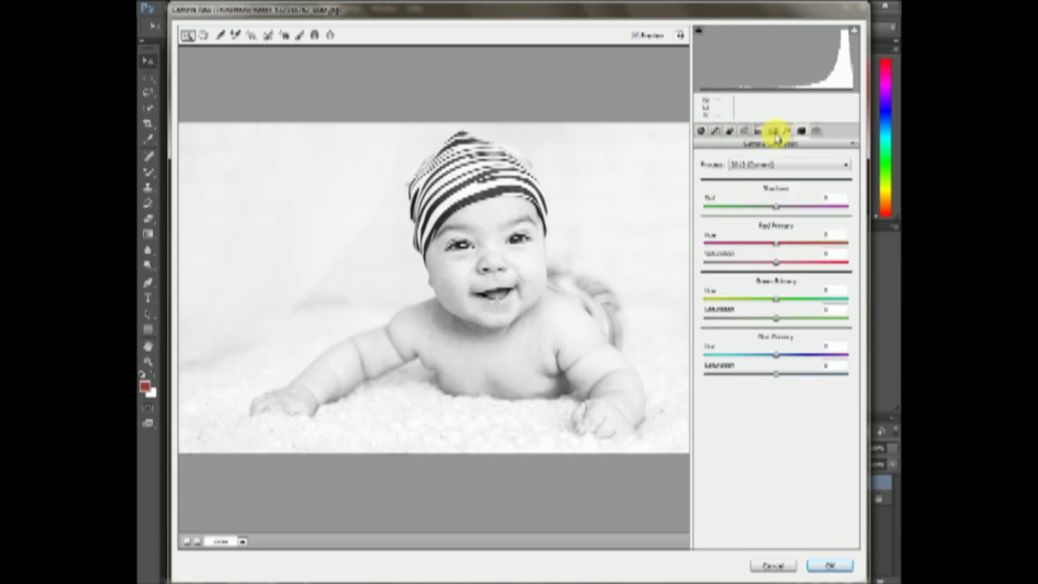
{"action": "left_click", "coordinate": [785, 132]}
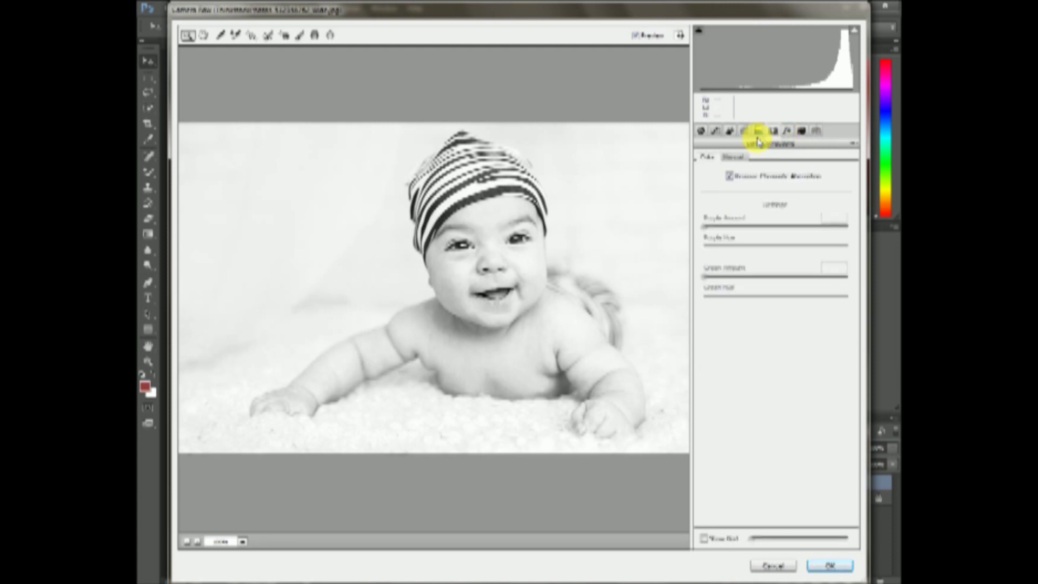
{"action": "left_click", "coordinate": [744, 157]}
Step: Adjust the manual Distortion and Vertical perspective sliders to reshape the photo
{"action": "left_click_drag", "start_coordinate": [776, 263], "coordinate": [804, 268]}
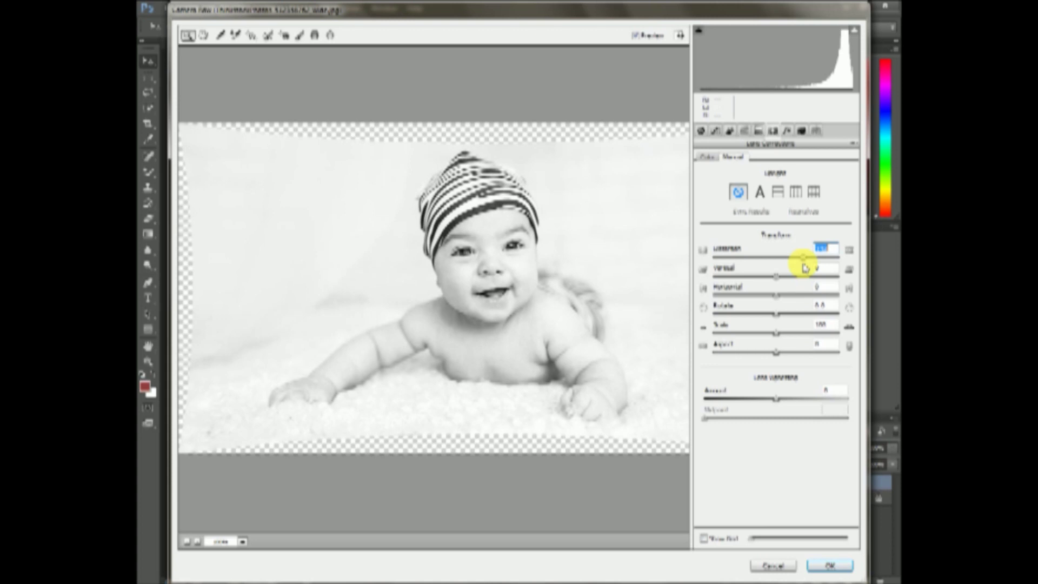
{"action": "mouse_move", "coordinate": [773, 275]}
{"action": "left_mouse_down"}
{"action": "mouse_move", "coordinate": [741, 291]}
{"action": "mouse_move", "coordinate": [771, 295]}
{"action": "mouse_move", "coordinate": [777, 339]}
{"action": "left_mouse_up"}
{"action": "left_click", "coordinate": [777, 340]}
{"action": "left_click_drag", "start_coordinate": [772, 287], "coordinate": [768, 288]}
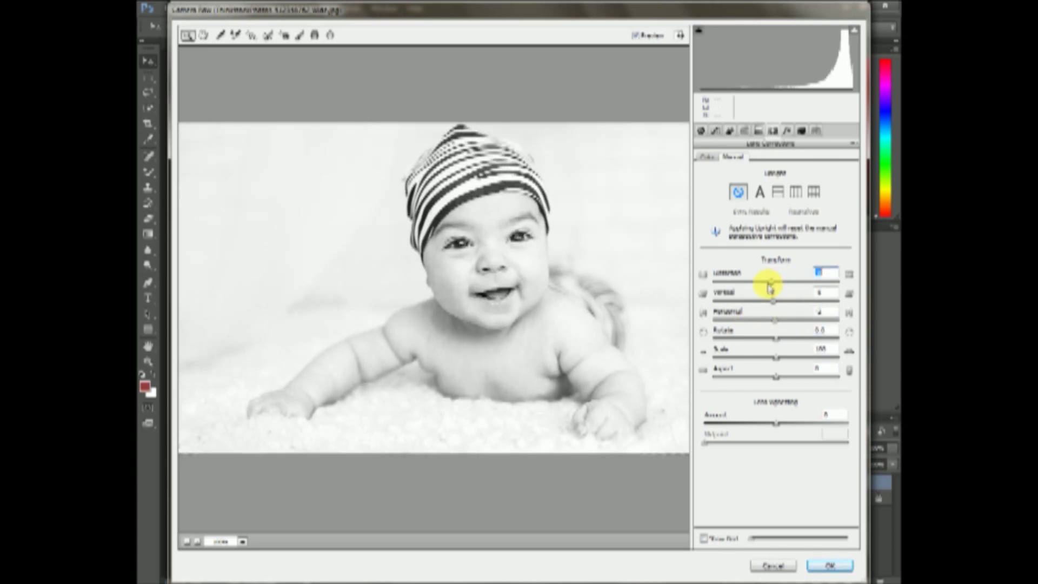
{"action": "left_click_drag", "start_coordinate": [768, 287], "coordinate": [774, 289]}
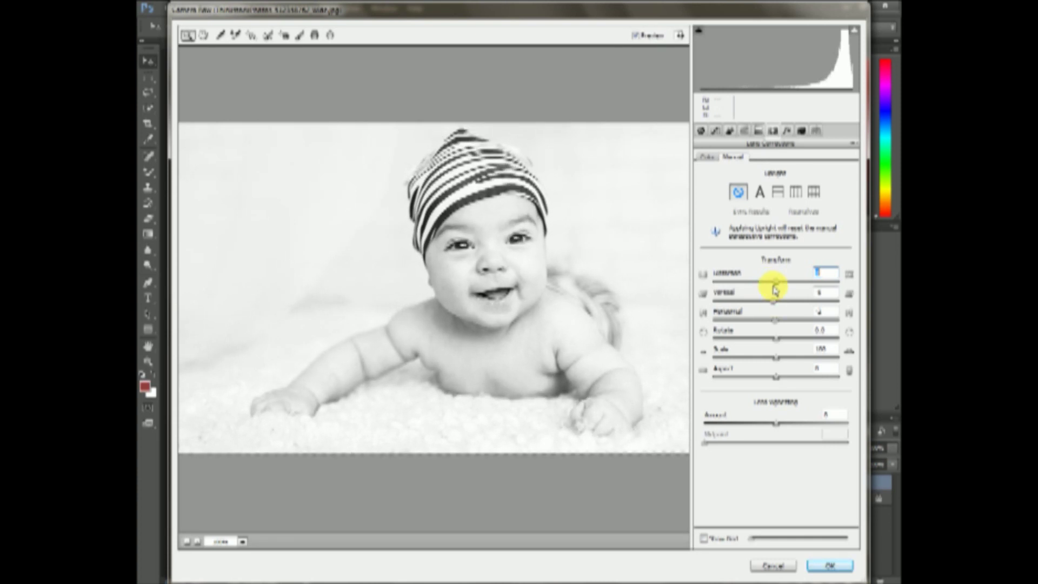
Step: Rotate slightly, scale down to leave transparent edges, raise Lens Vignetting Amount, and apply the filter
{"action": "mouse_move", "coordinate": [779, 340]}
{"action": "left_mouse_down"}
{"action": "mouse_move", "coordinate": [794, 341]}
{"action": "mouse_move", "coordinate": [754, 358]}
{"action": "mouse_move", "coordinate": [746, 377]}
{"action": "left_mouse_up"}
{"action": "left_click", "coordinate": [776, 366]}
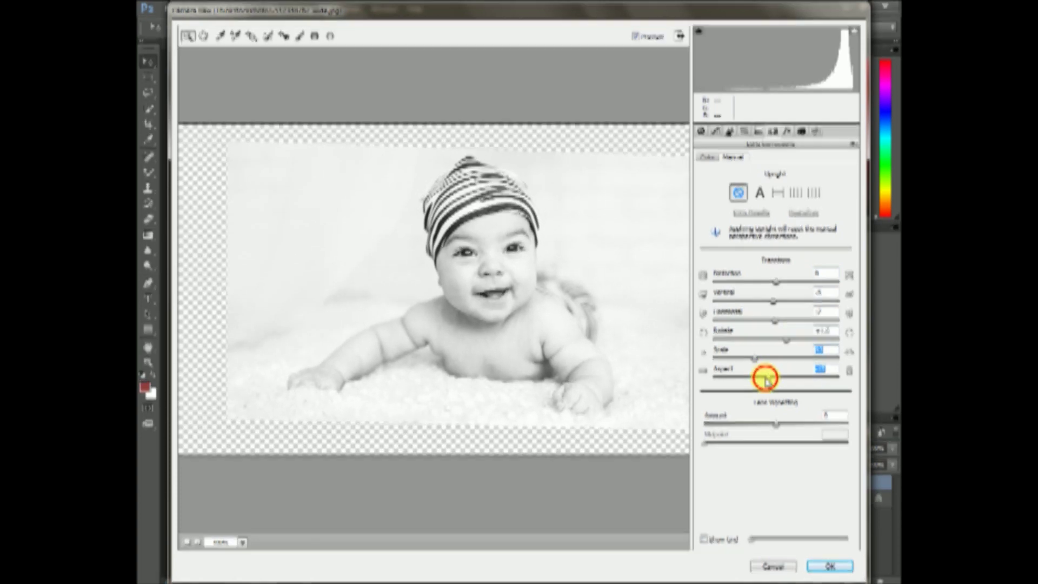
{"action": "left_click_drag", "start_coordinate": [776, 423], "coordinate": [796, 423]}
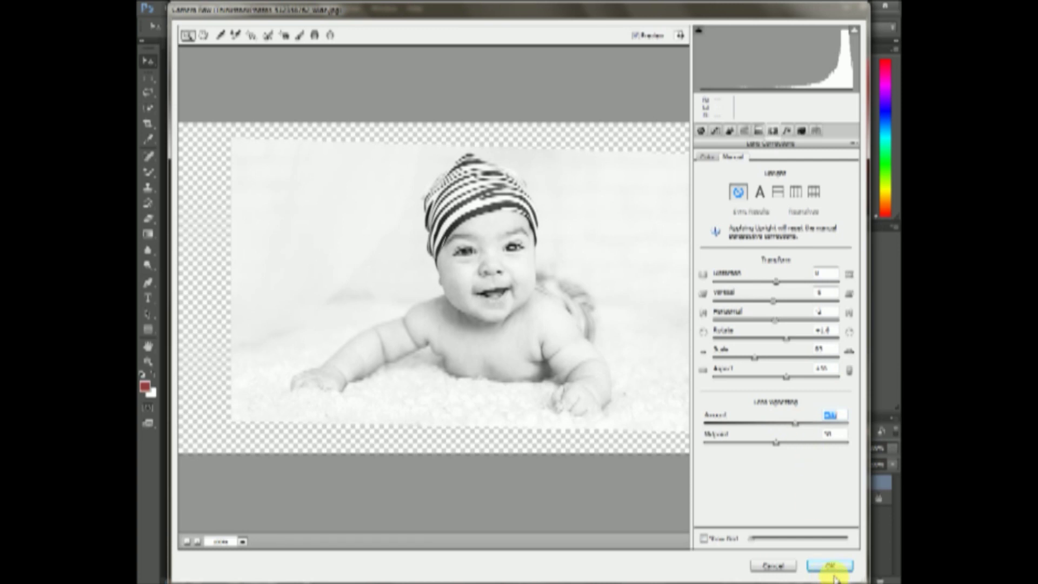
{"action": "left_click", "coordinate": [827, 568]}
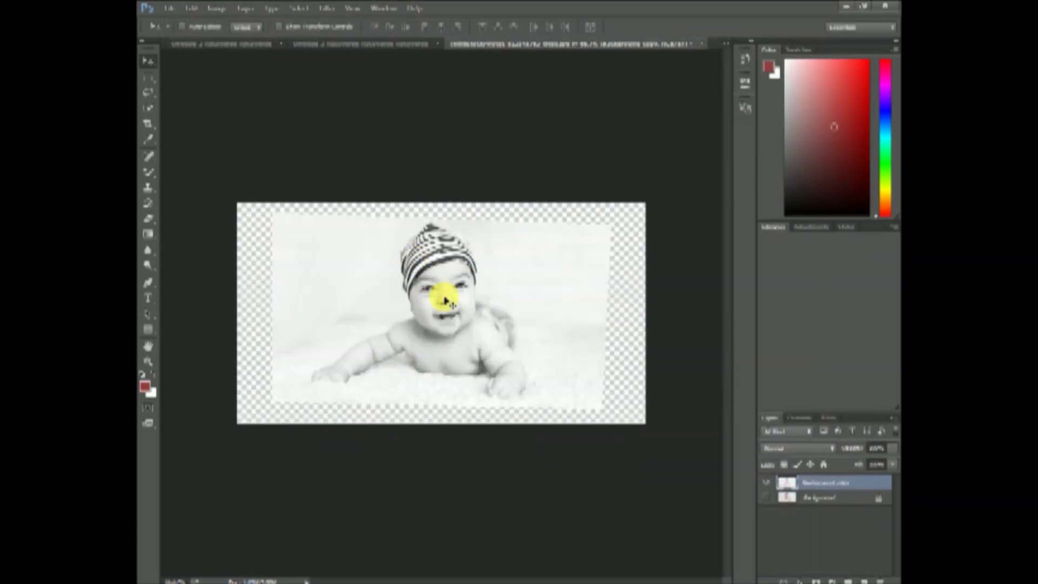